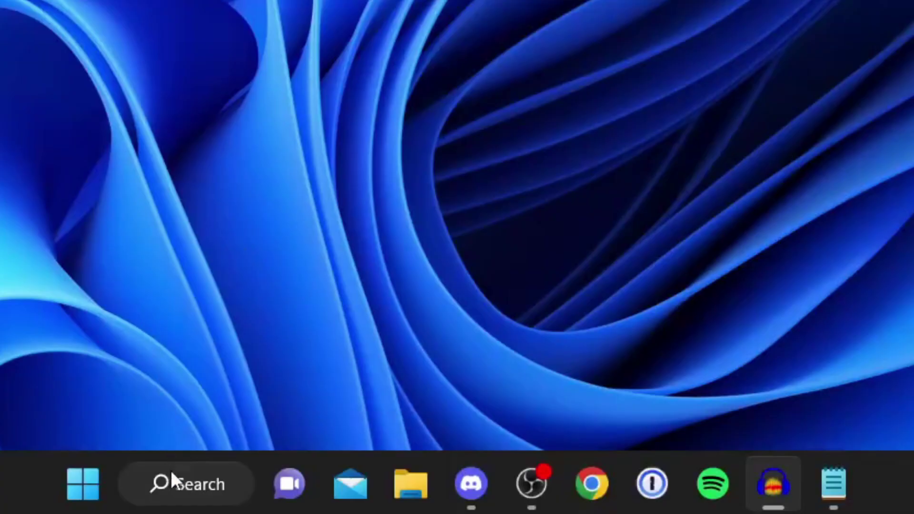
- Open Windows search from the taskbar
click(171, 471)
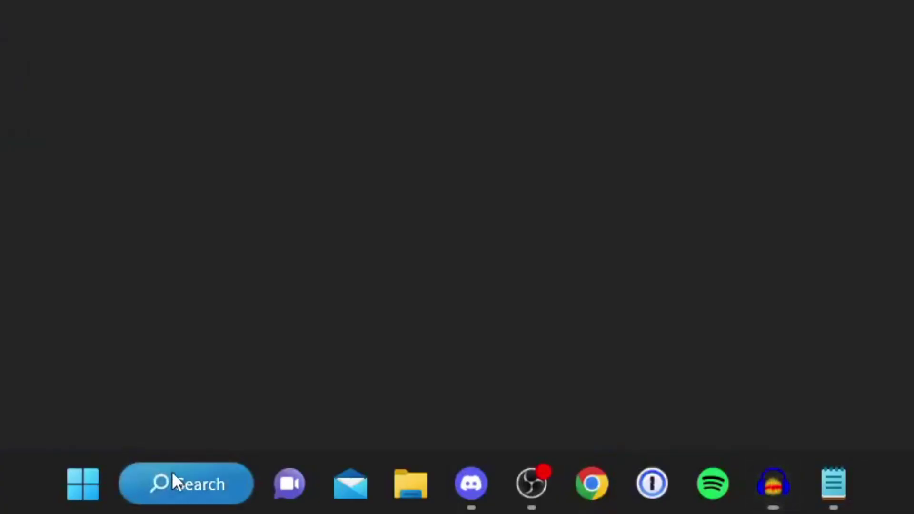
- Open Task Manager through a 'task mana' search, review its processes, and switch to the Details list
text(task mana)
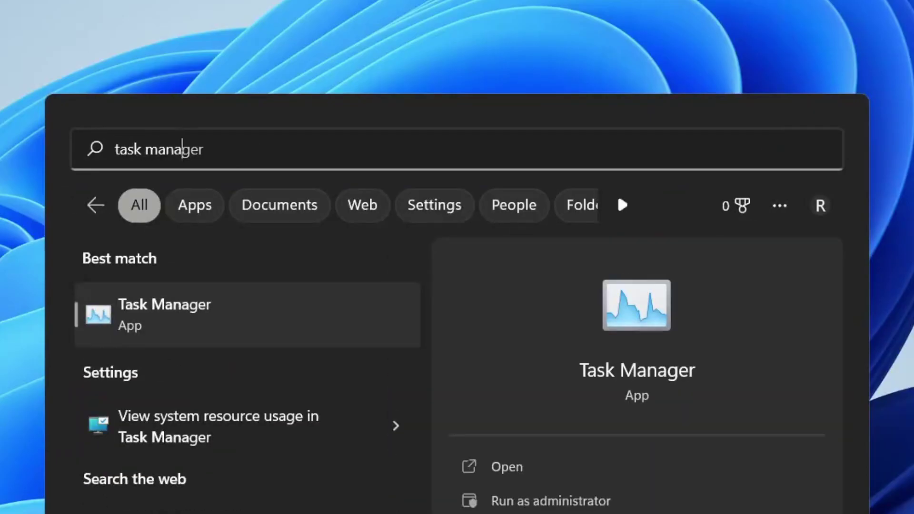
click(307, 320)
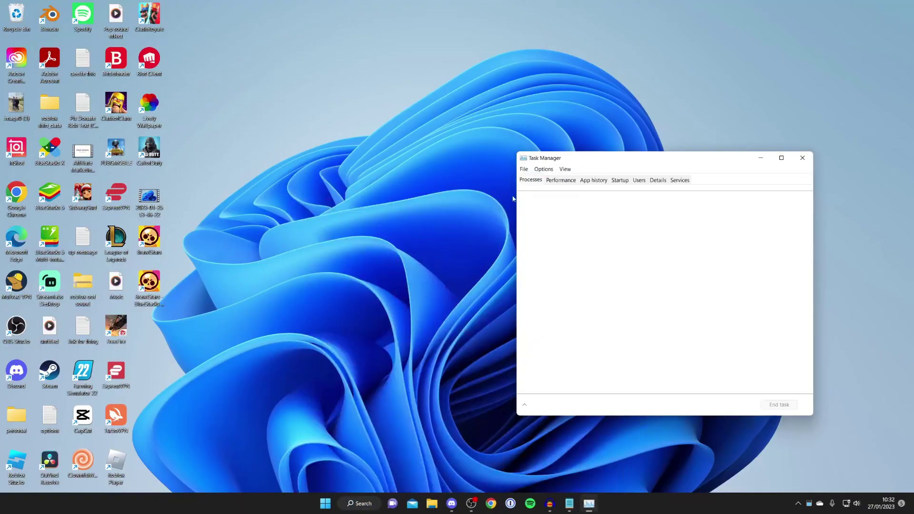
drag(575, 160, 353, 127)
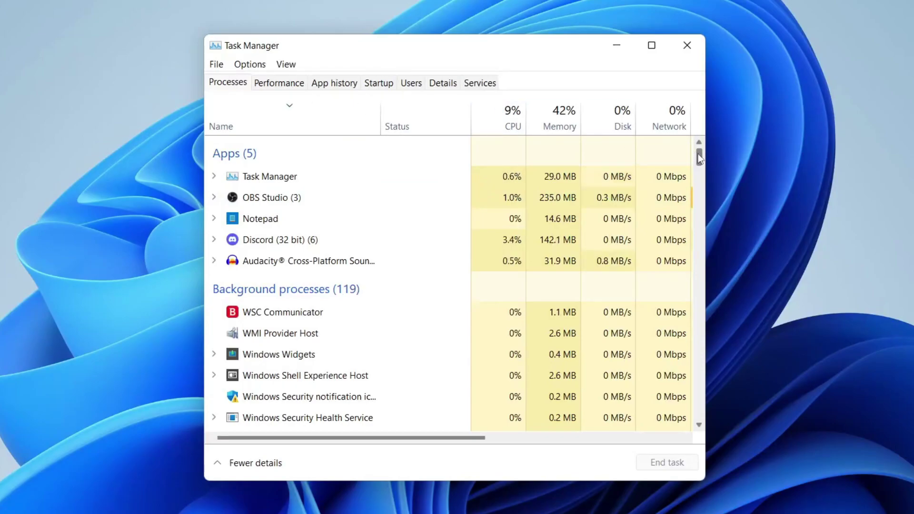
drag(699, 157, 701, 186)
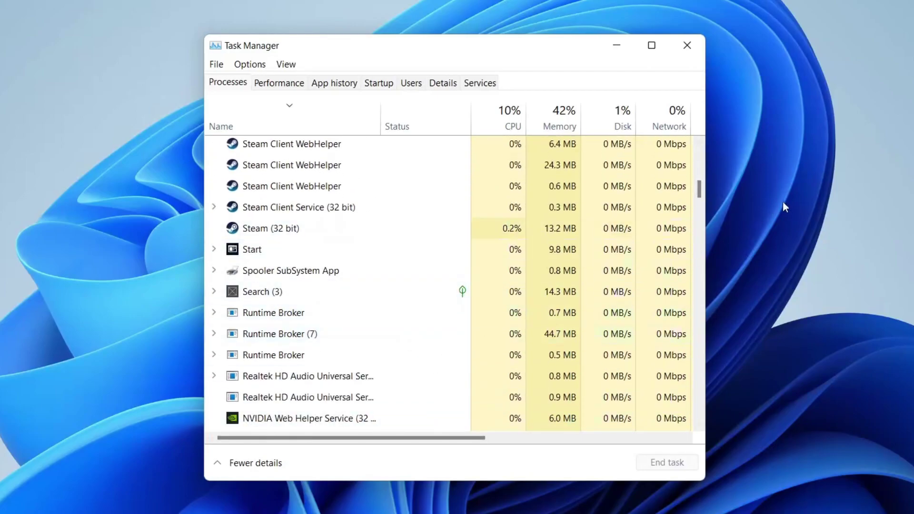
drag(699, 192, 704, 145)
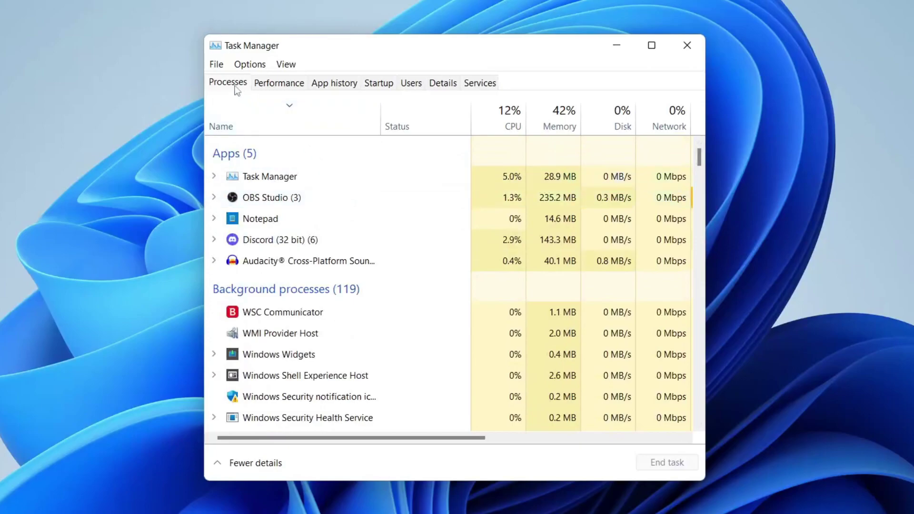
click(446, 84)
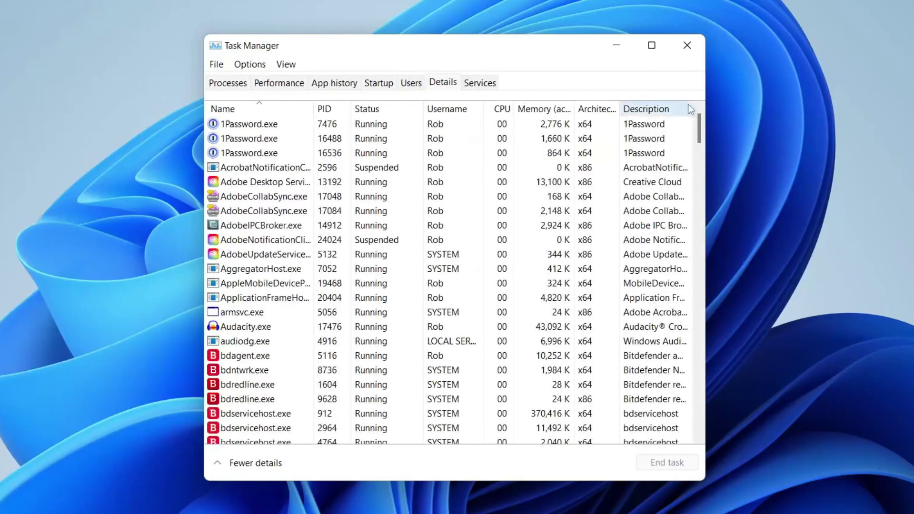
drag(697, 131, 695, 239)
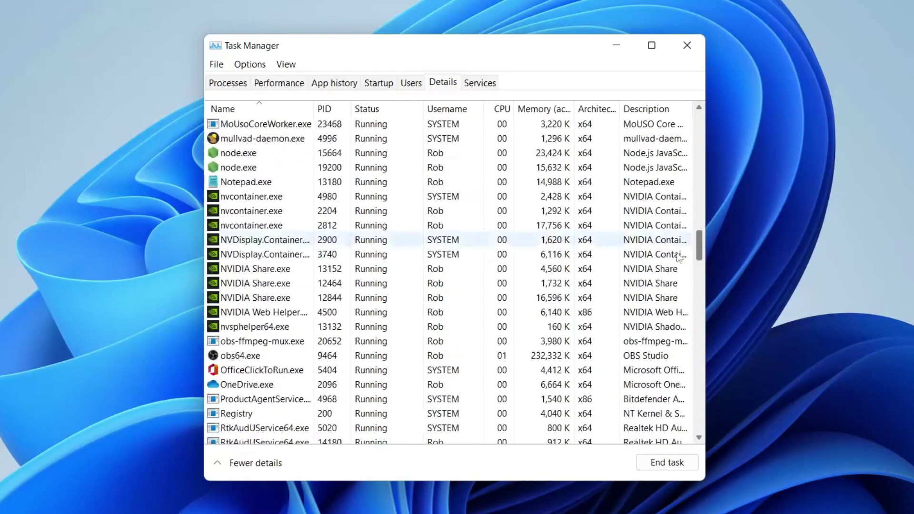
click(433, 358)
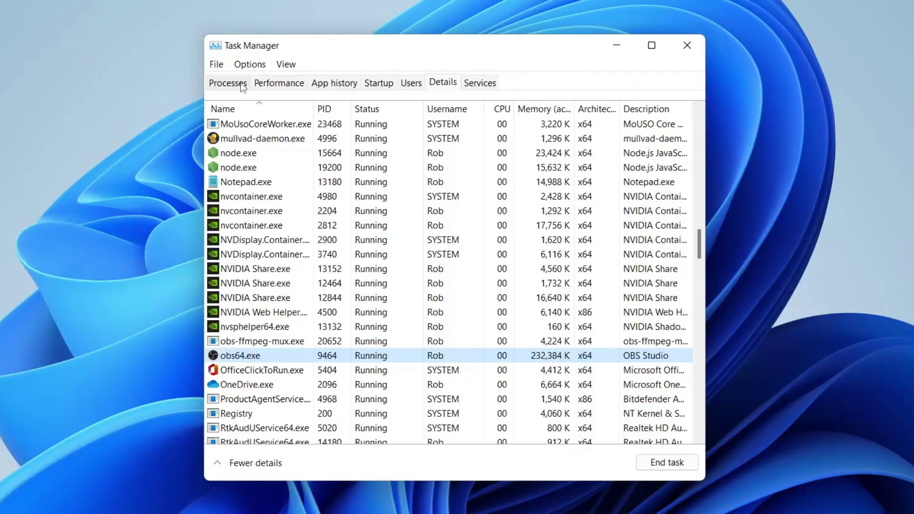
click(242, 84)
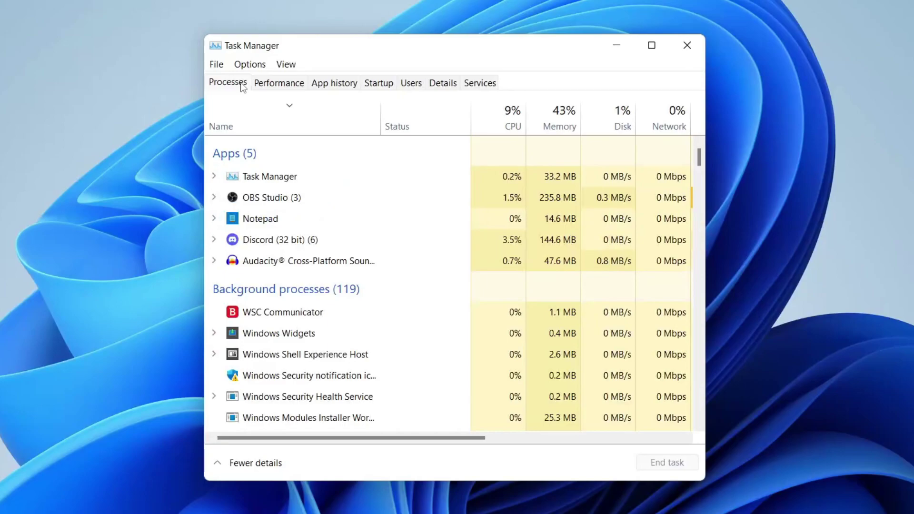
- Select the WSC Communicator process, then close Task Manager
click(390, 310)
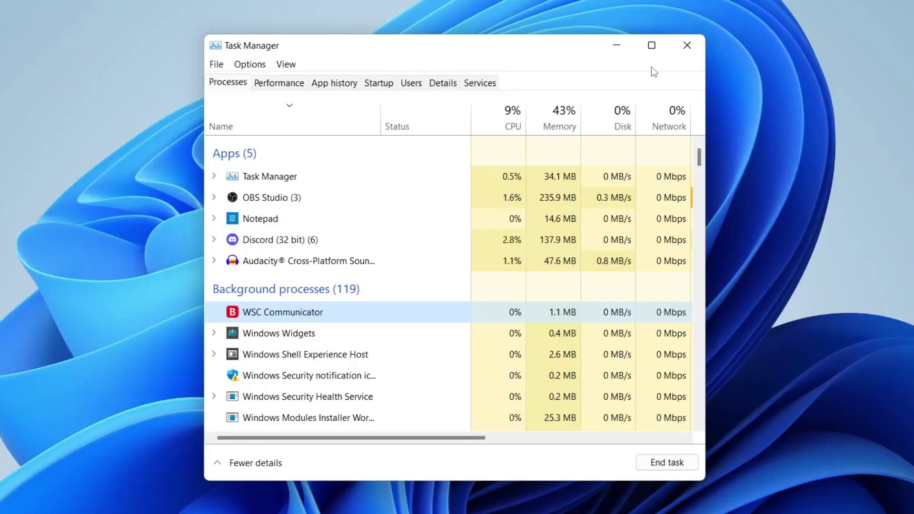
click(687, 45)
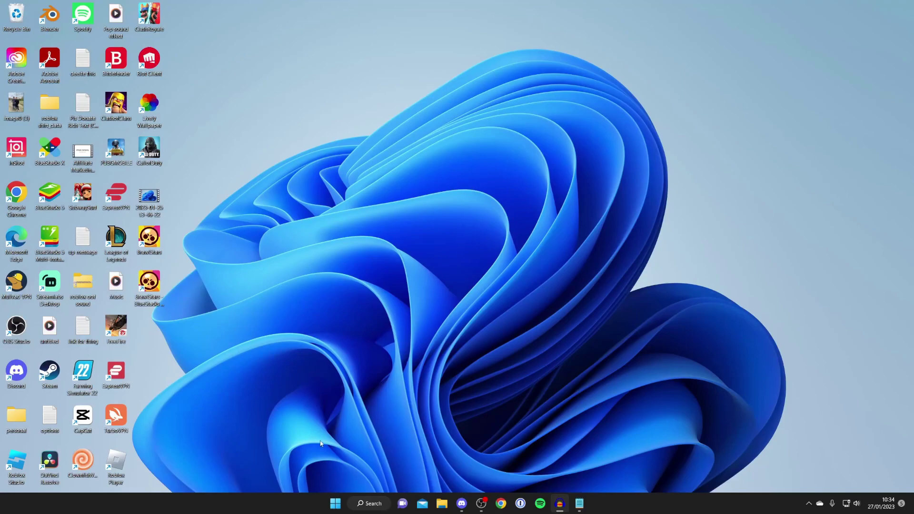
click(336, 502)
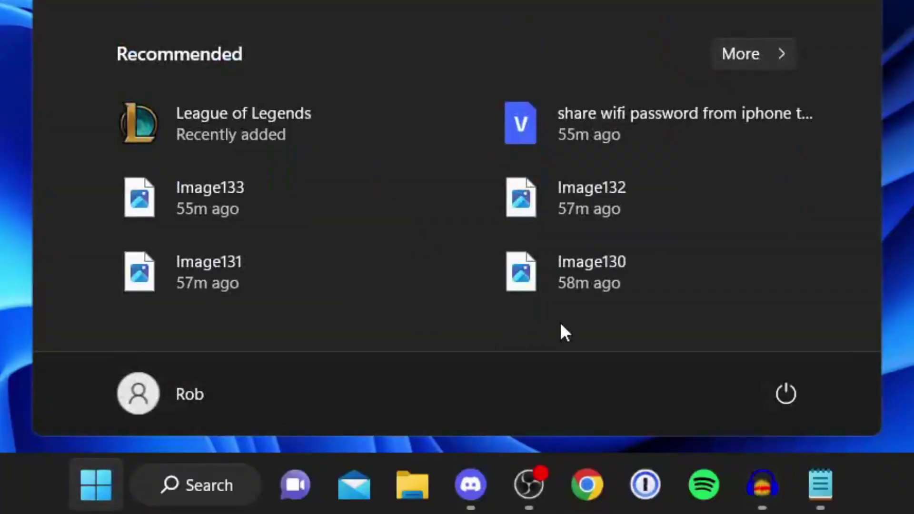
click(793, 388)
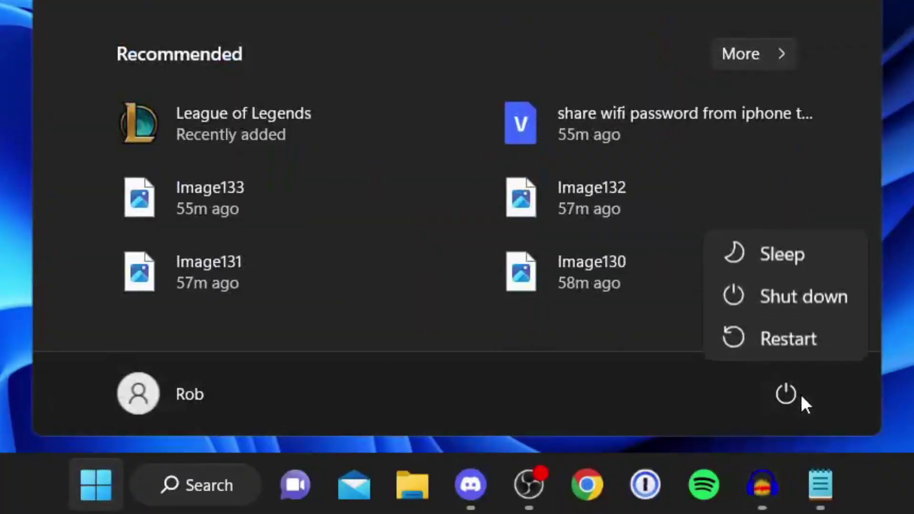
click(286, 217)
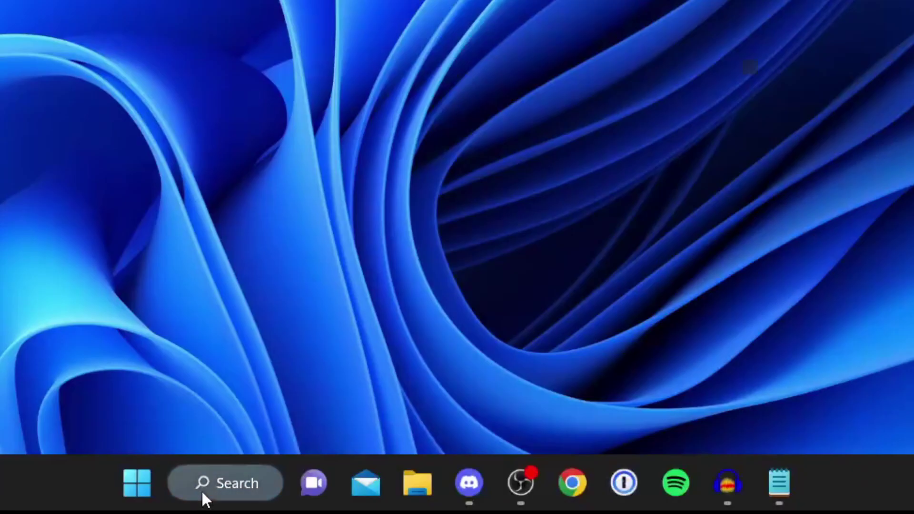
click(202, 493)
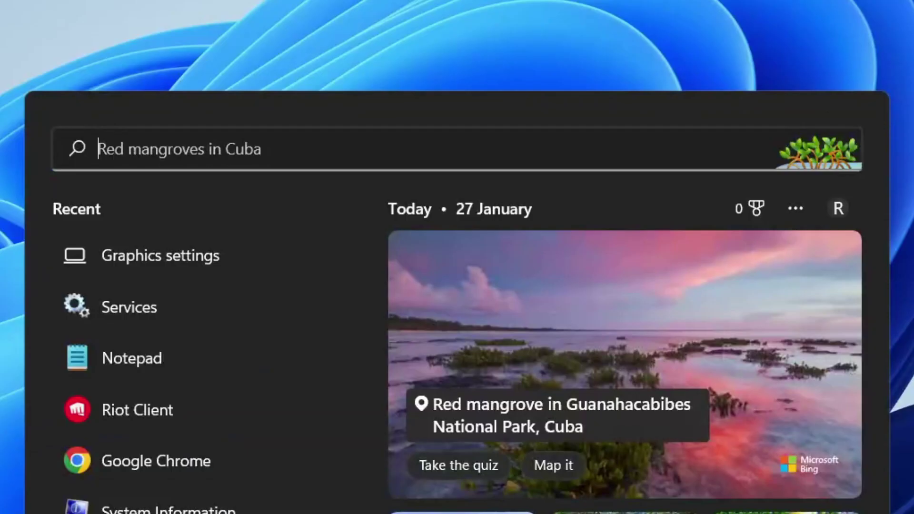
- Open Device Manager via a 'device' search and select the NVIDIA GeForce GTX 1660 under Display adapters
text(device)
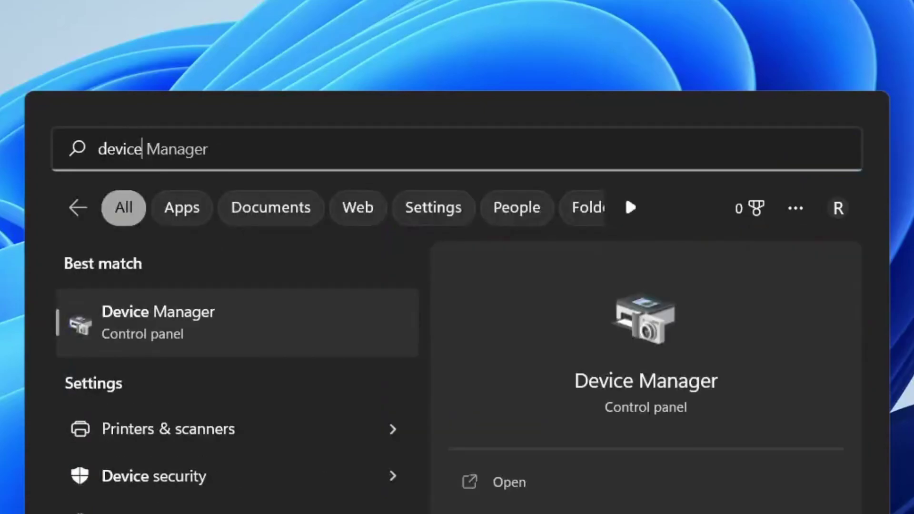
click(185, 341)
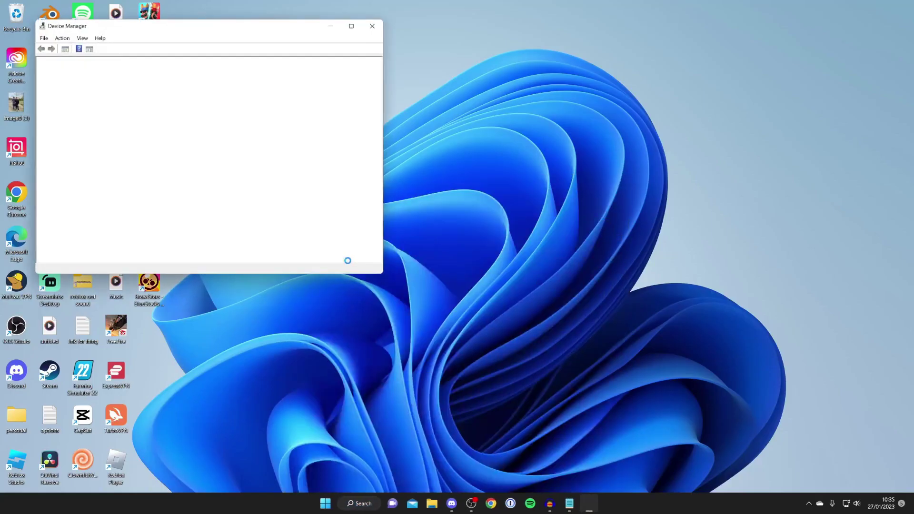
drag(151, 28, 386, 138)
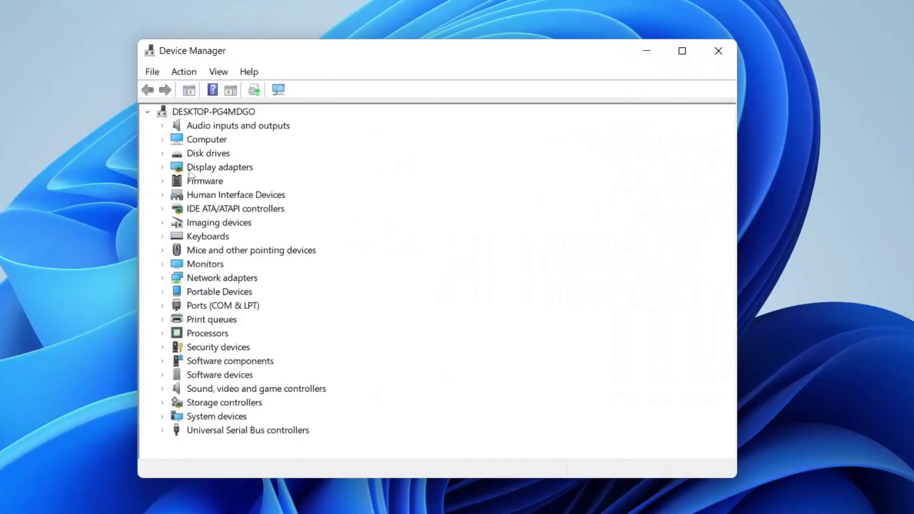
click(162, 167)
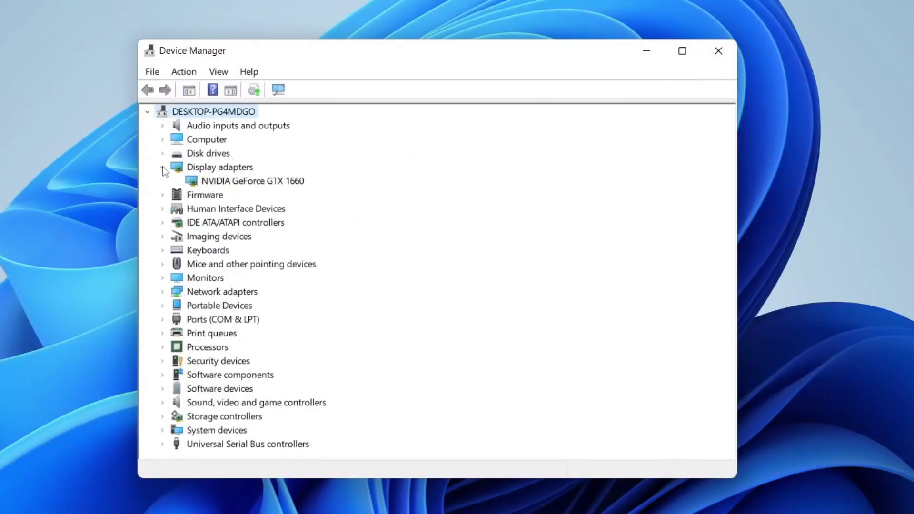
click(230, 182)
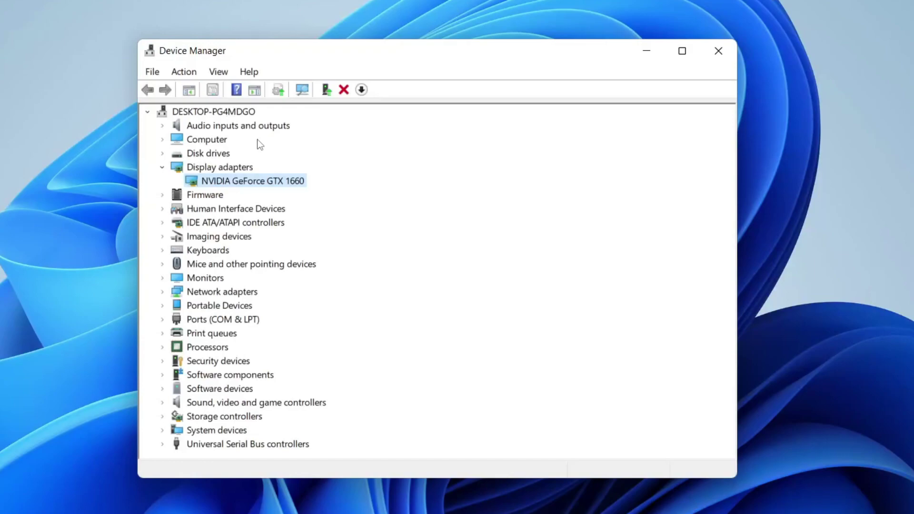
- Run an automatic driver update search for the NVIDIA GeForce GTX 1660
right_click(230, 180)
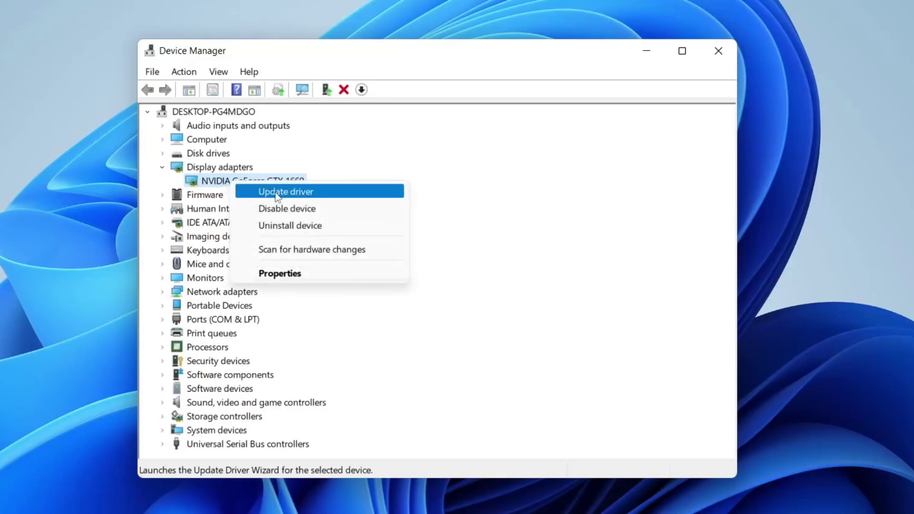
click(277, 192)
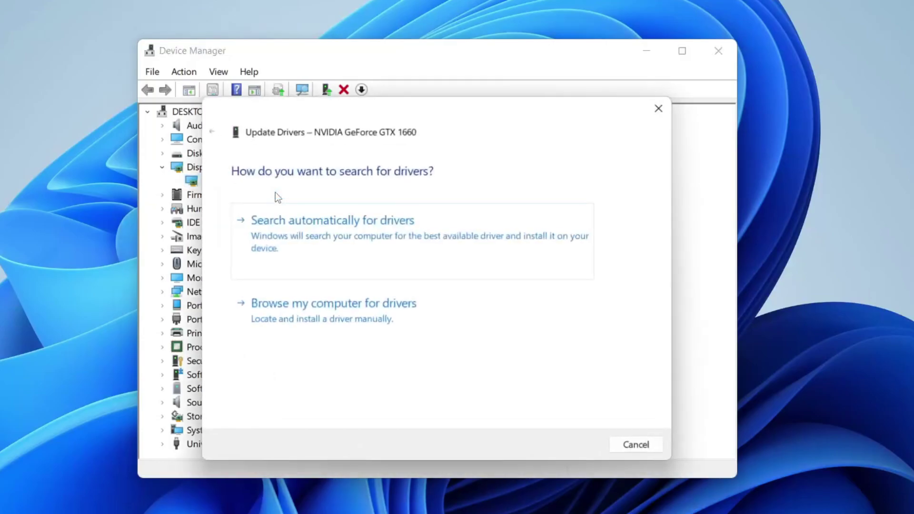
click(418, 239)
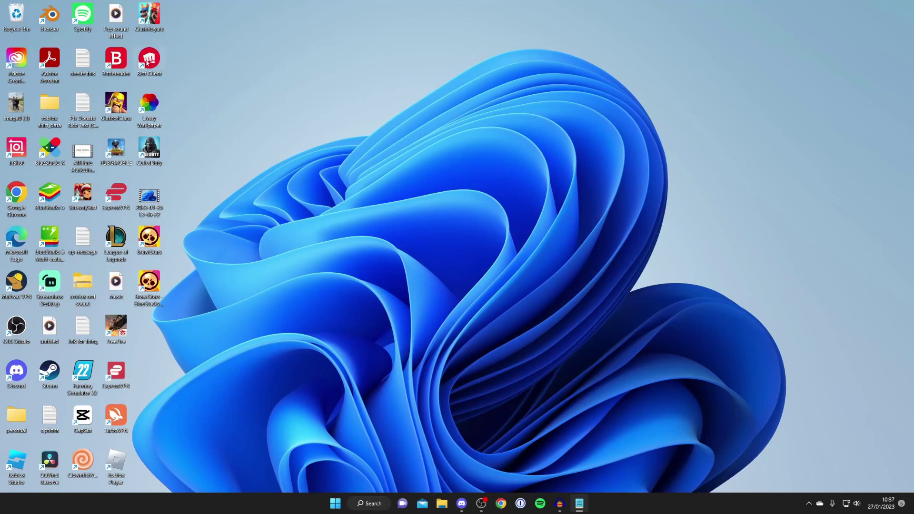
- Launch Riot Client from its desktop shortcut and show the shortcut's full context menu
double_click(147, 60)
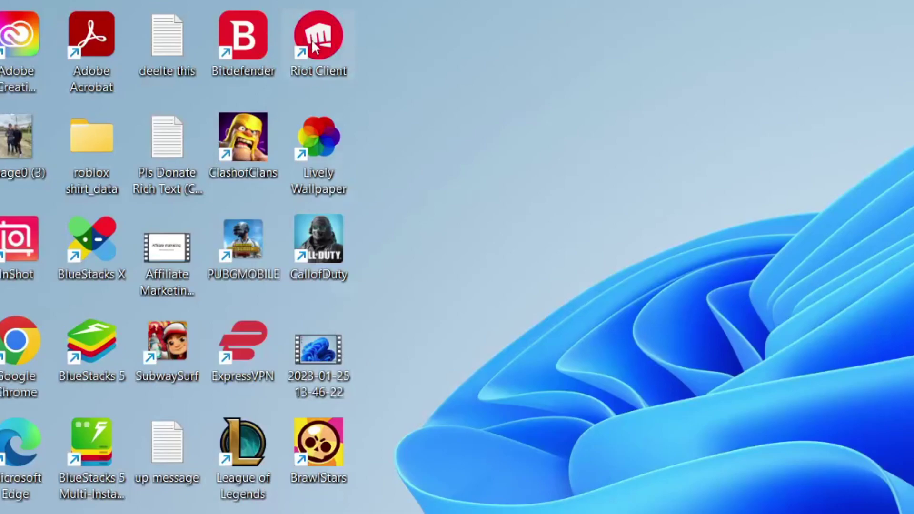
right_click(312, 41)
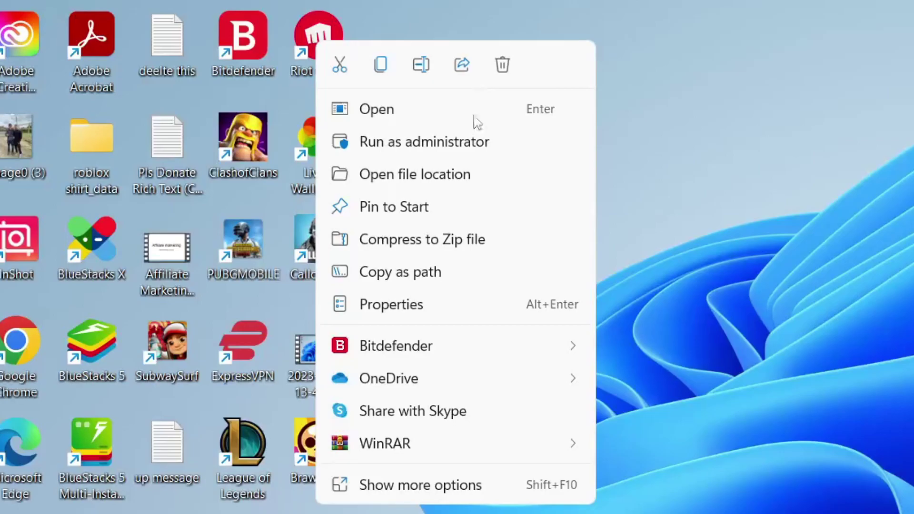
click(427, 490)
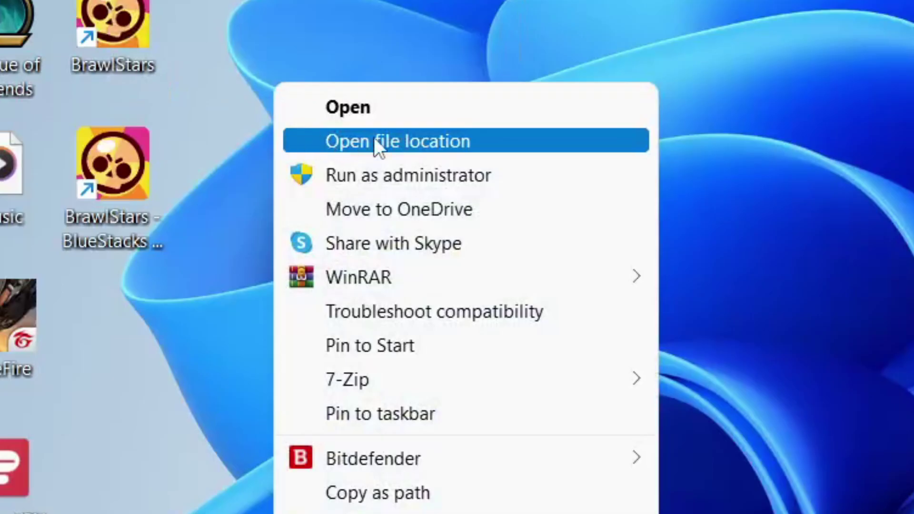
- Copy the Riot Client folder path D:\New folder\Riot Games\Riot Client from File Explorer, then close it
click(374, 140)
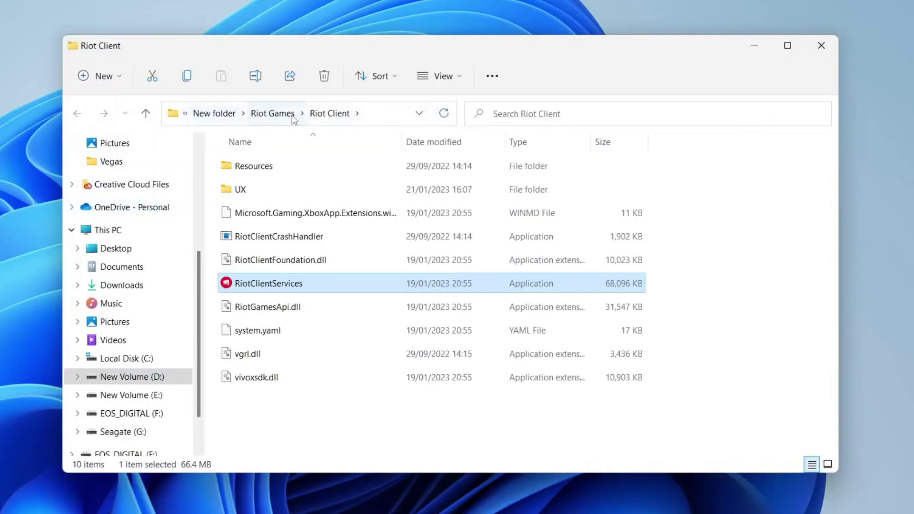
click(383, 114)
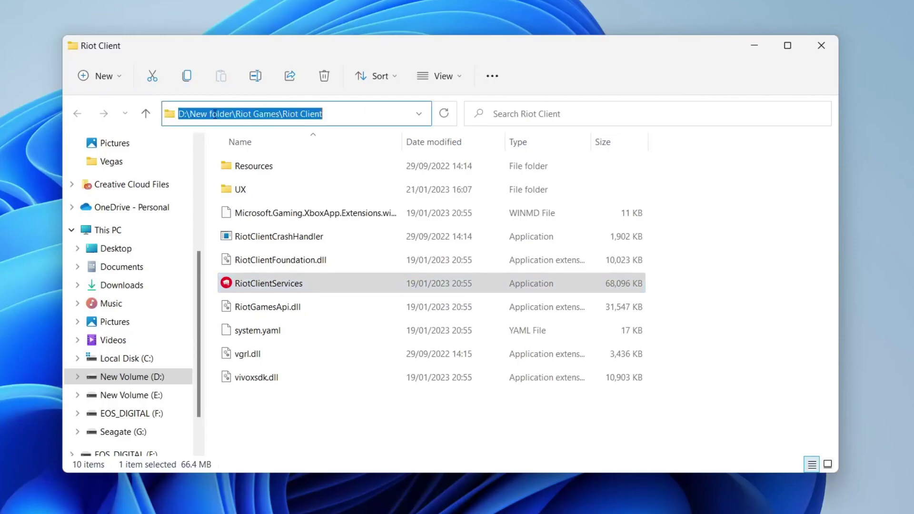
right_click(214, 113)
click(233, 157)
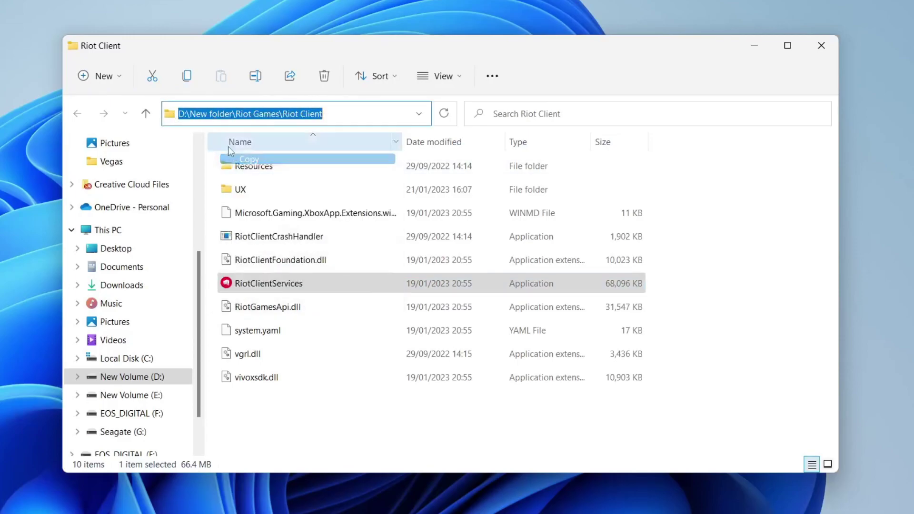
click(818, 45)
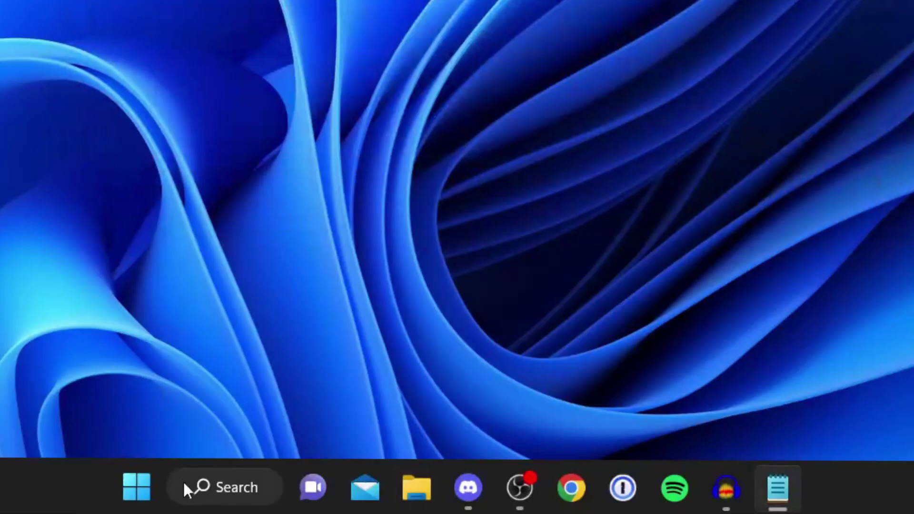
click(185, 485)
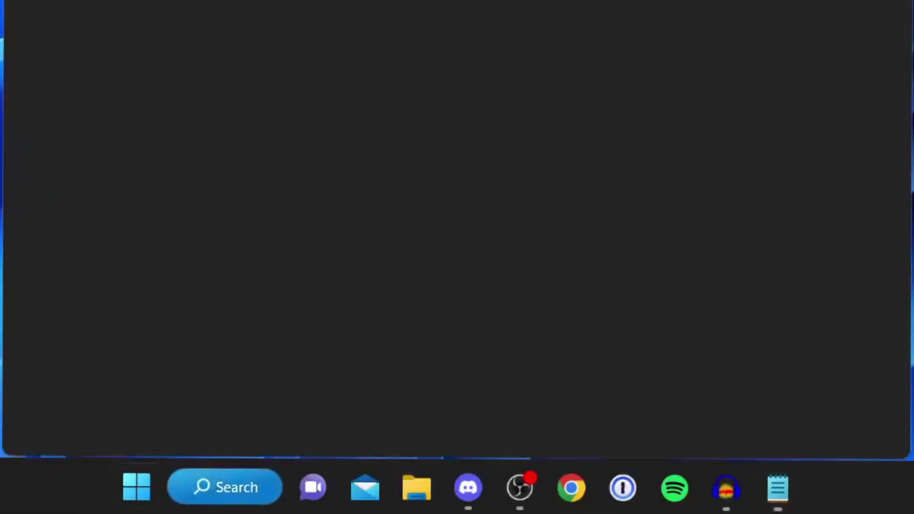
- Open Graphics settings via a 'gra' search, review the app list, and expand the Add an app type list
text(gra)
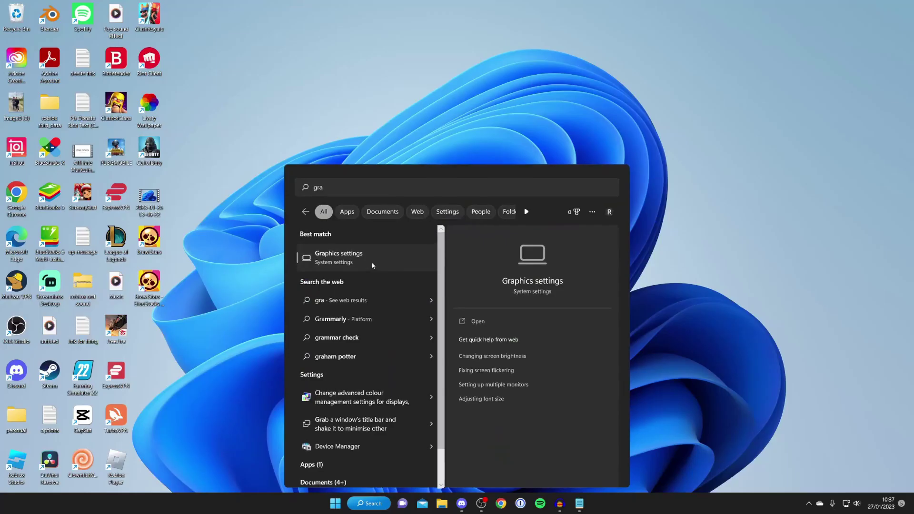
click(271, 274)
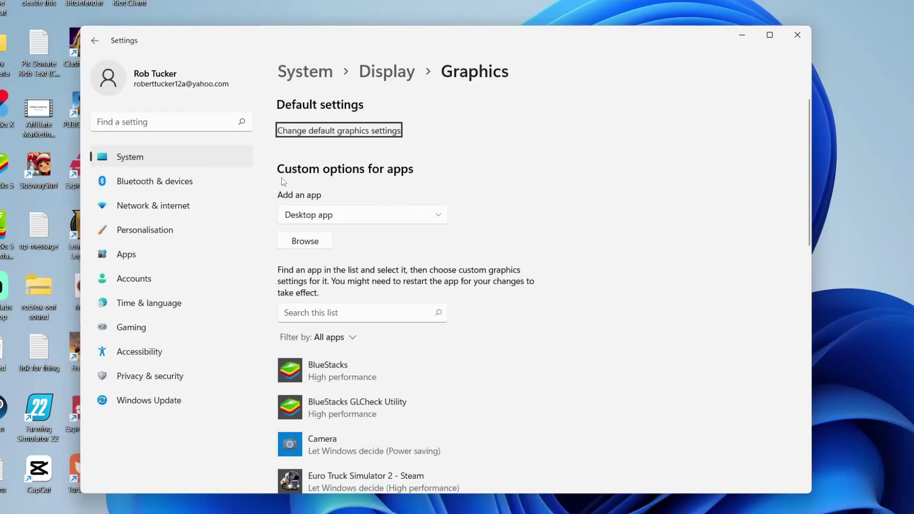
scroll(375, 240, down, 8)
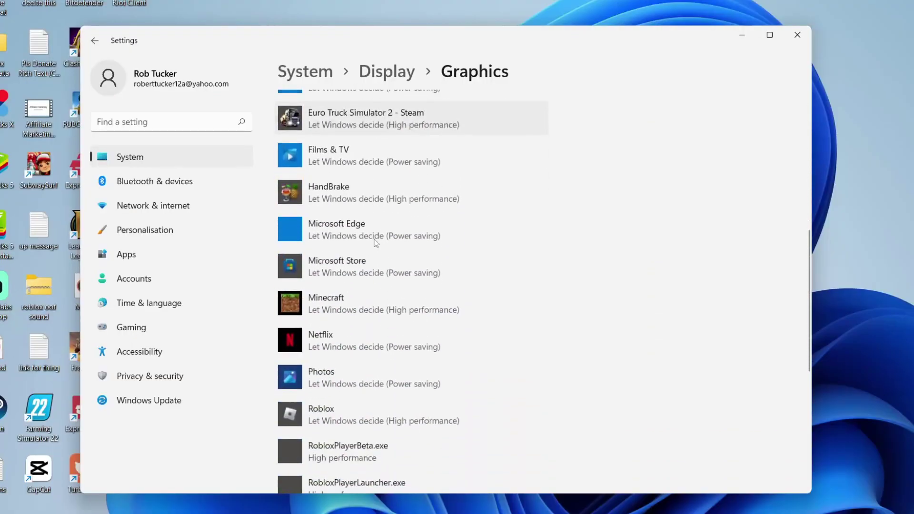
scroll(374, 242, down, 2)
scroll(376, 243, down, 3)
scroll(379, 286, up, 12)
scroll(369, 238, up, 3)
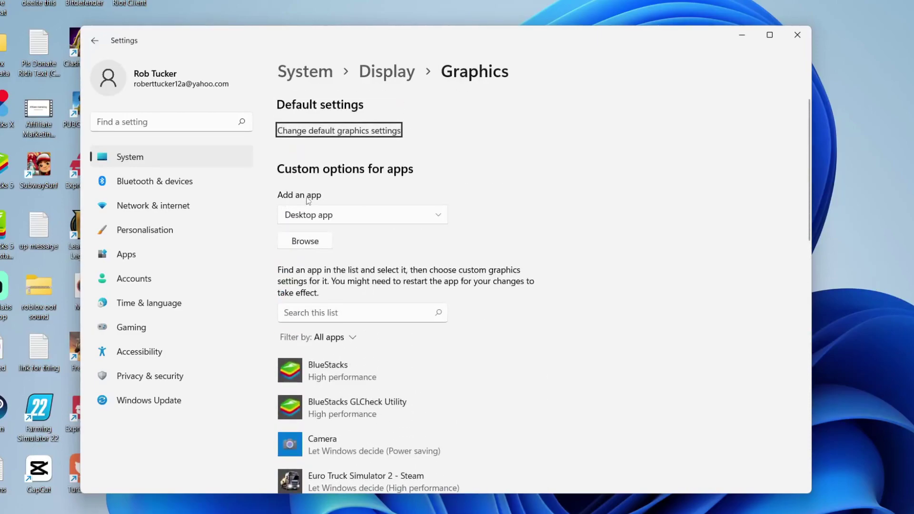
click(290, 216)
- Add RiotClientServices from D:\New folder\Riot Games\Riot Client as a desktop app in Graphics settings
click(339, 214)
click(313, 238)
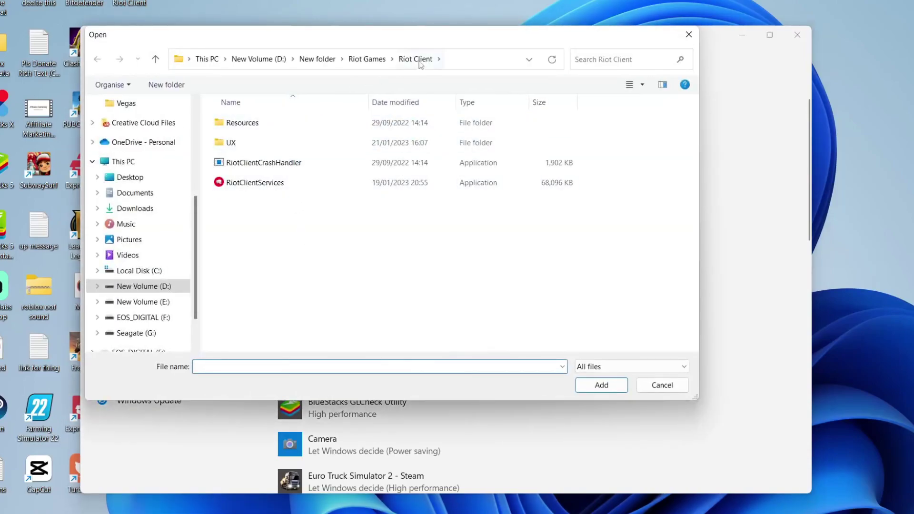
click(450, 56)
key(BackSpace)
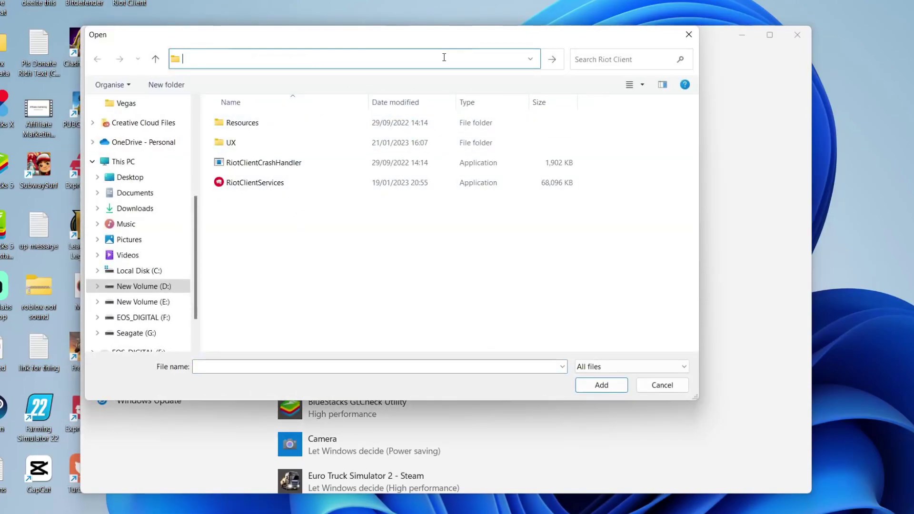
right_click(299, 58)
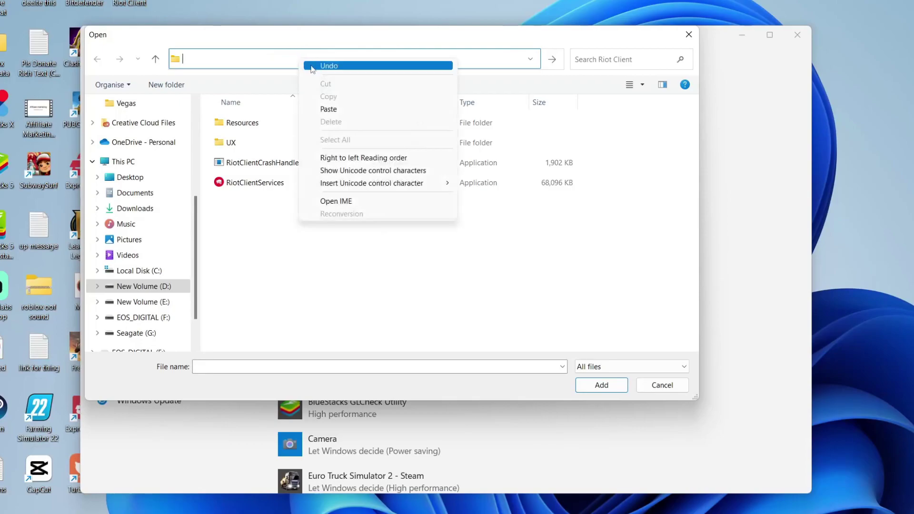
click(337, 111)
key(Return)
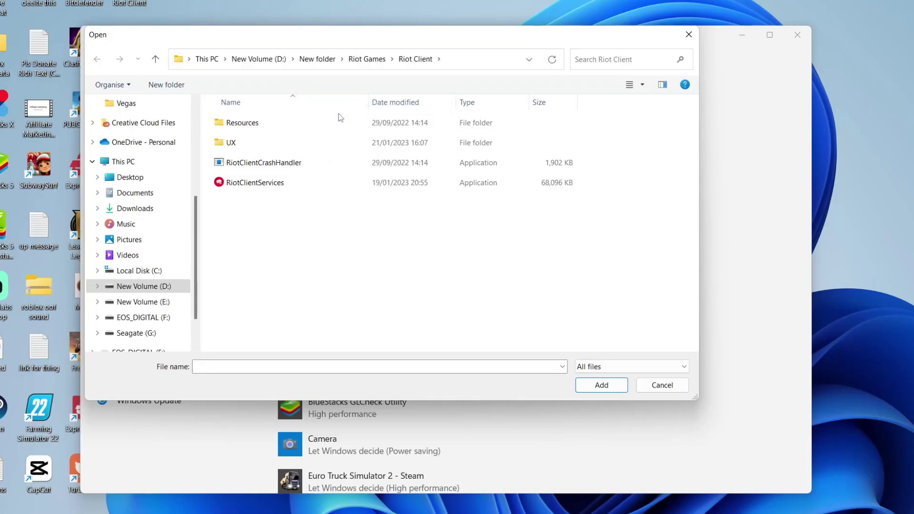
click(373, 181)
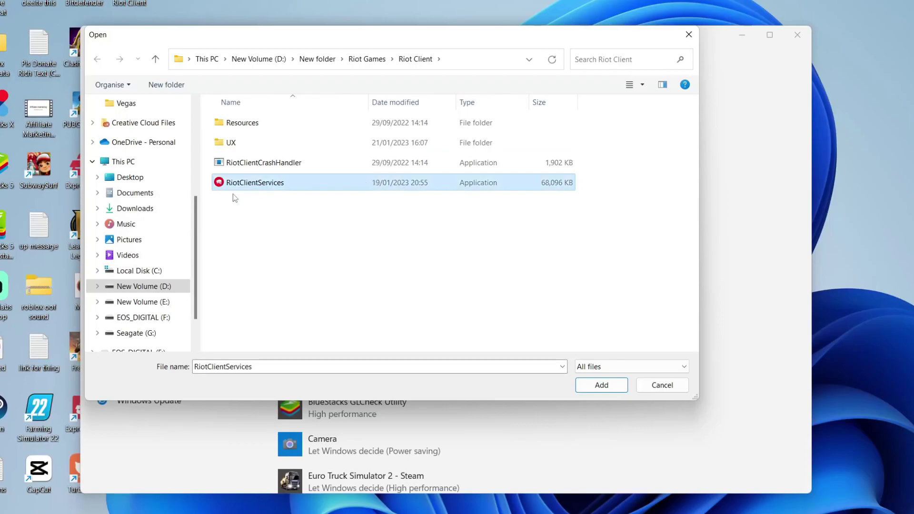
click(600, 383)
- Set Riot Client's graphics preference to High performance and save it
scroll(490, 285, down, 5)
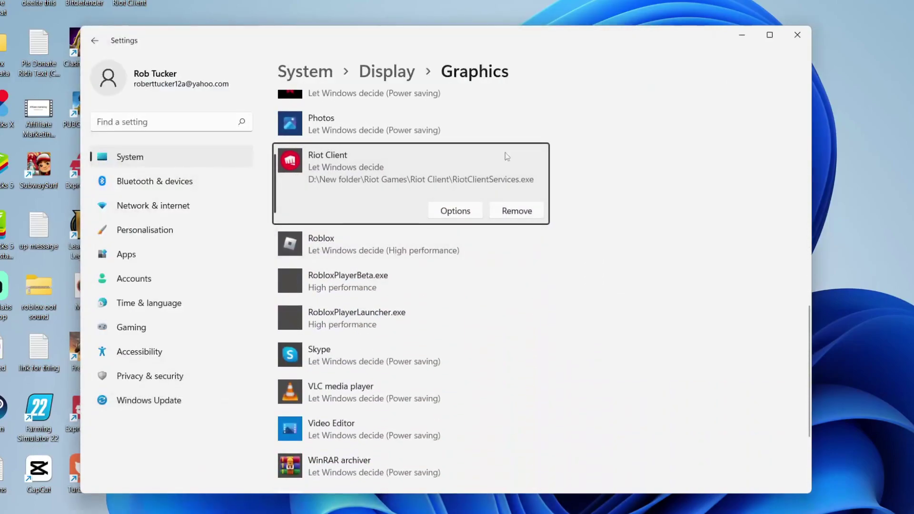
scroll(542, 159, up, 2)
scroll(543, 159, up, 1)
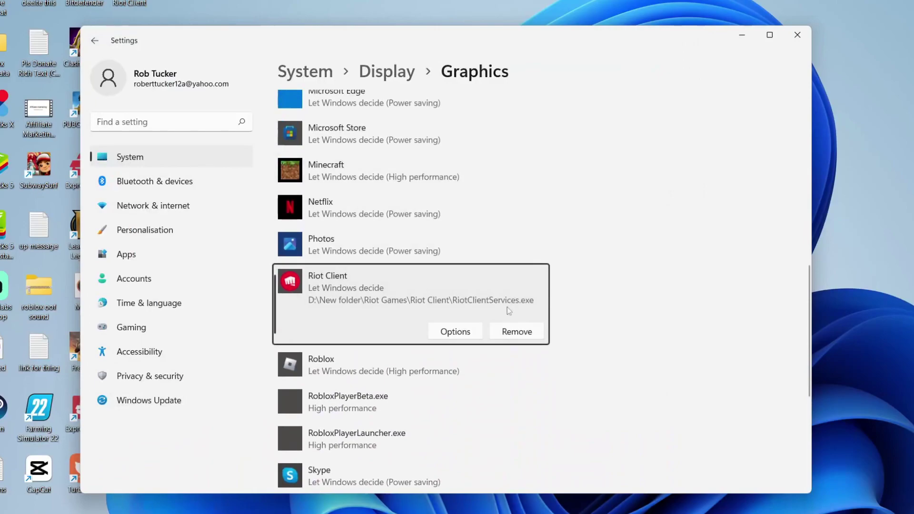
click(471, 331)
click(396, 276)
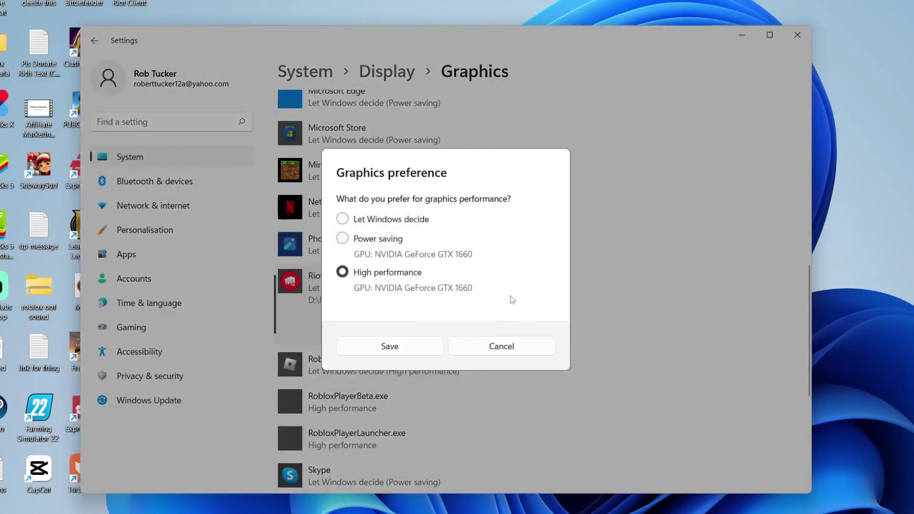
click(390, 346)
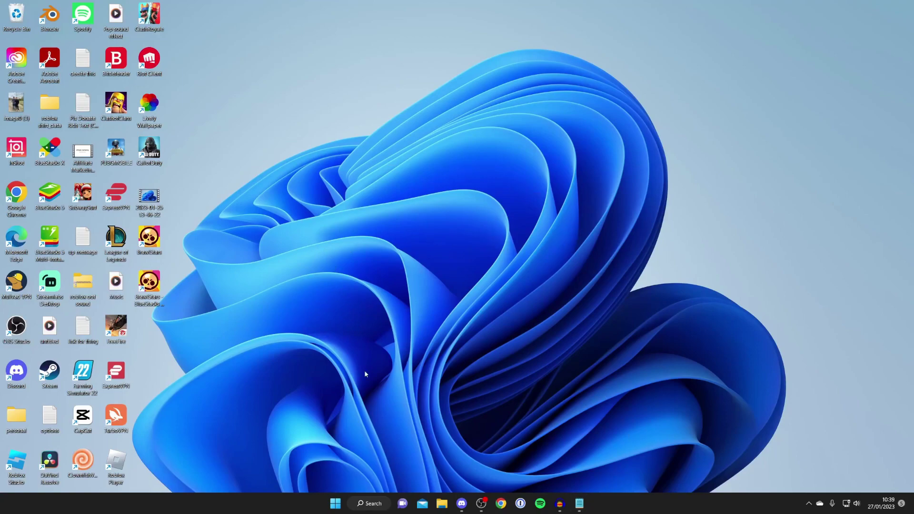
- Search 'remove pro' and open Add or remove programs in Settings
click(371, 502)
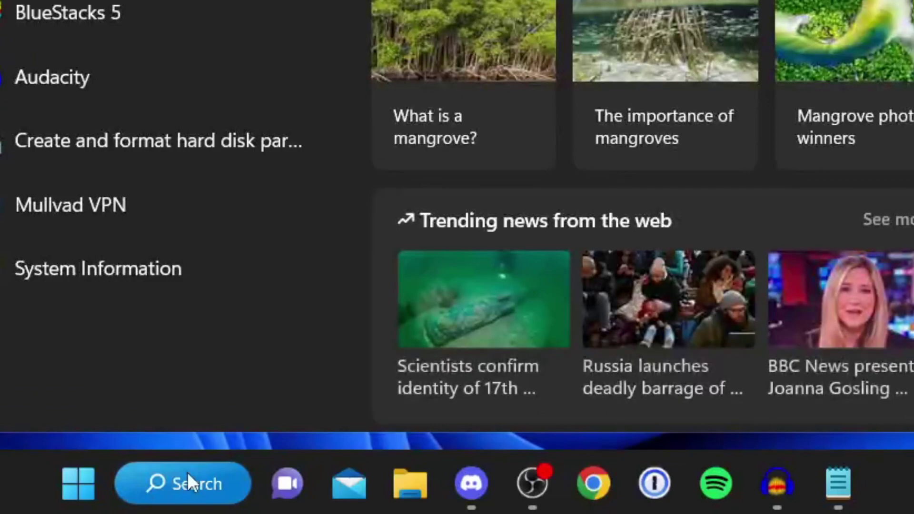
text(remove pro)
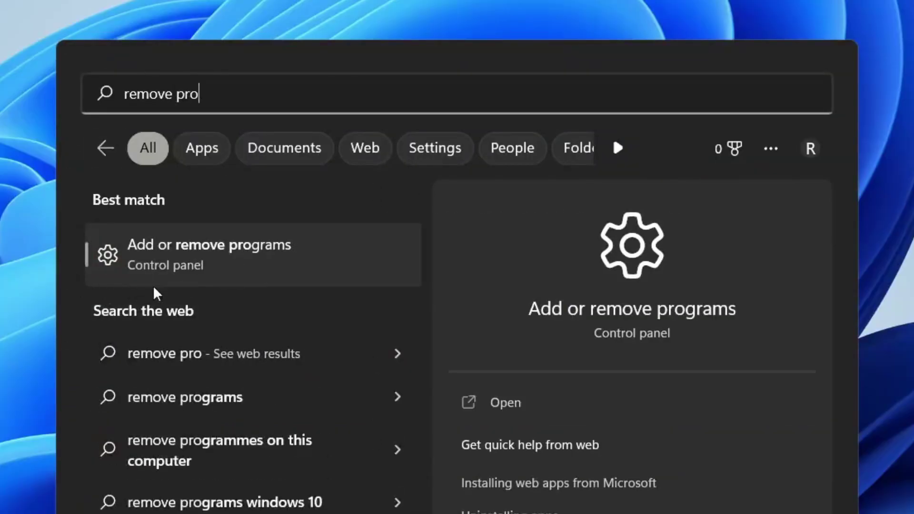
click(209, 269)
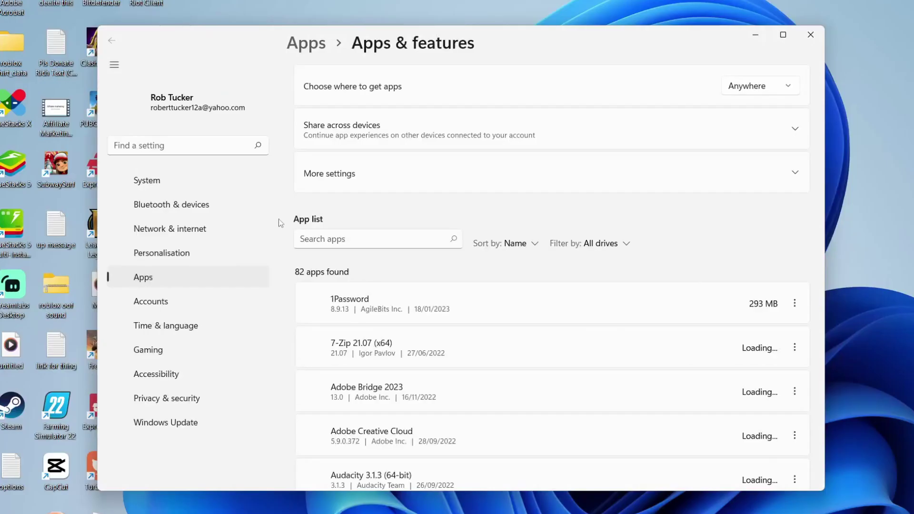
- Filter the installed apps by 'rob' and uninstall the 11.5 GB app
scroll(443, 267, down, 2)
scroll(443, 267, up, 2)
click(369, 270)
text(rob)
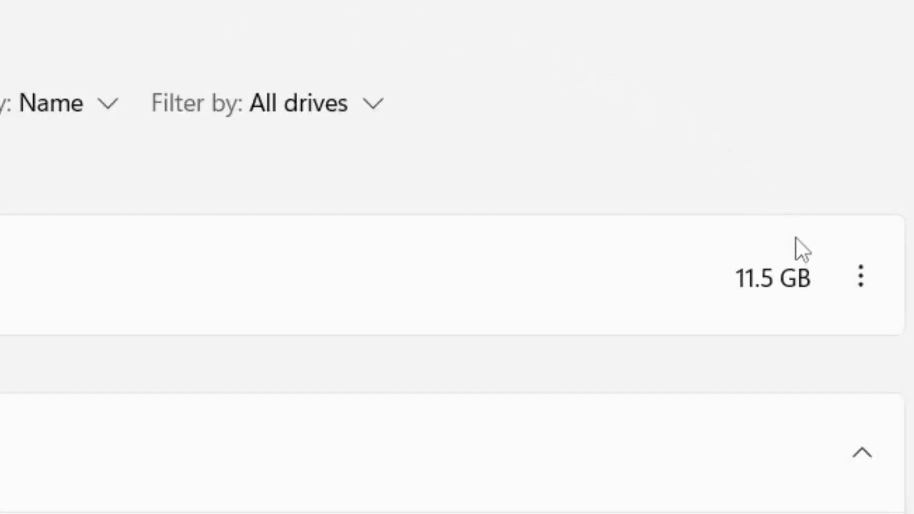
click(861, 277)
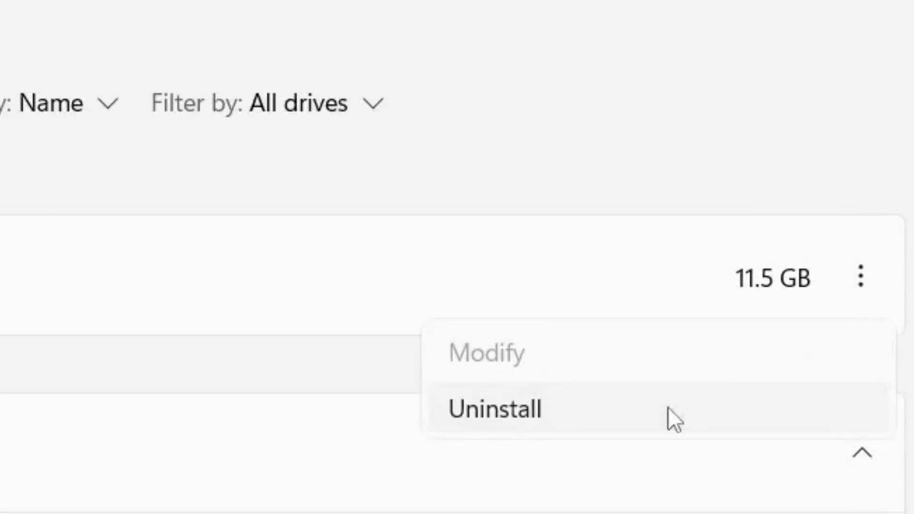
click(667, 407)
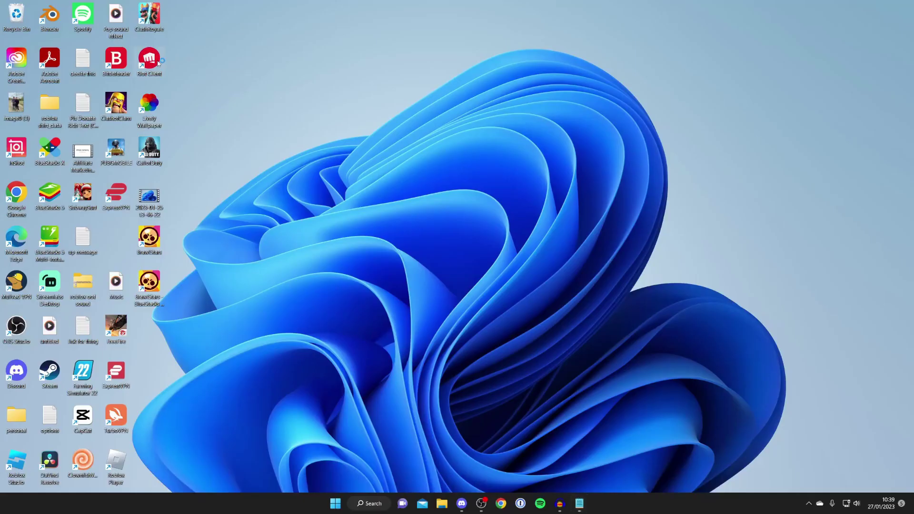